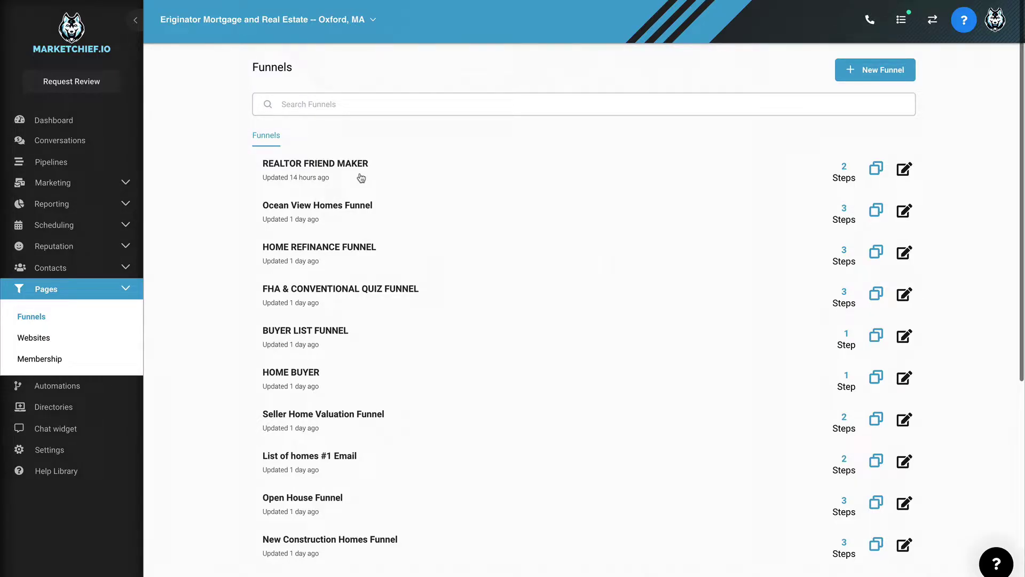
Step: Open the REALTOR FRIEND MAKER funnel from the Funnels list
click(350, 164)
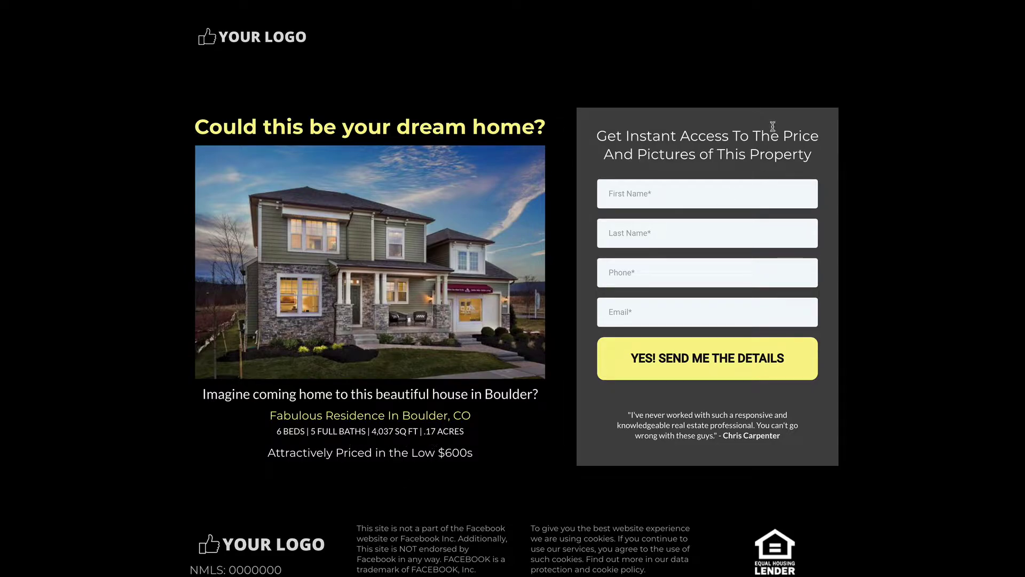
Step: Enter the test lead's first and last name, then autofill the phone and e-mail fields
click(651, 188)
key(Tab)
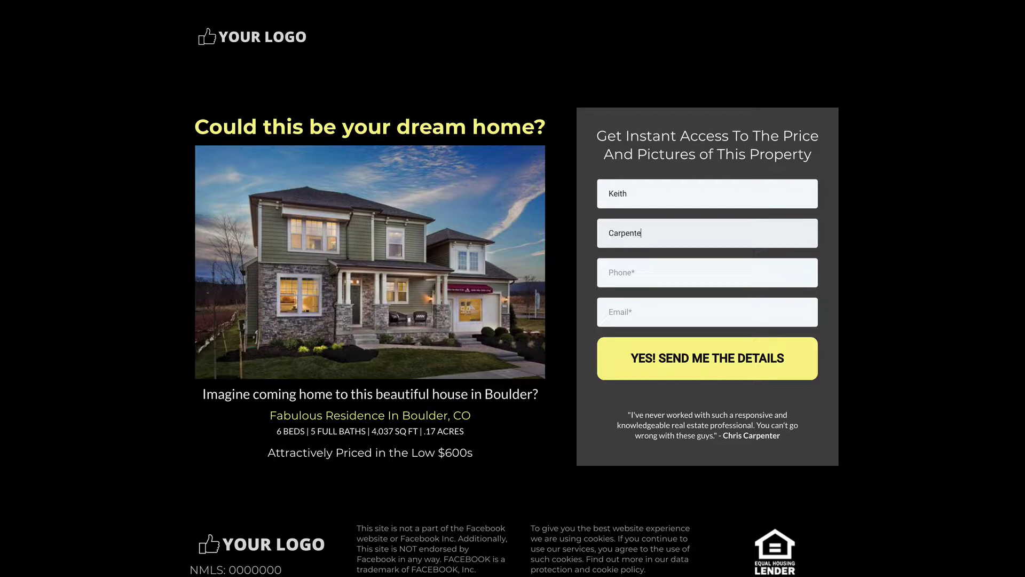
key(Tab)
text(k)
key(Down)
key(Return)
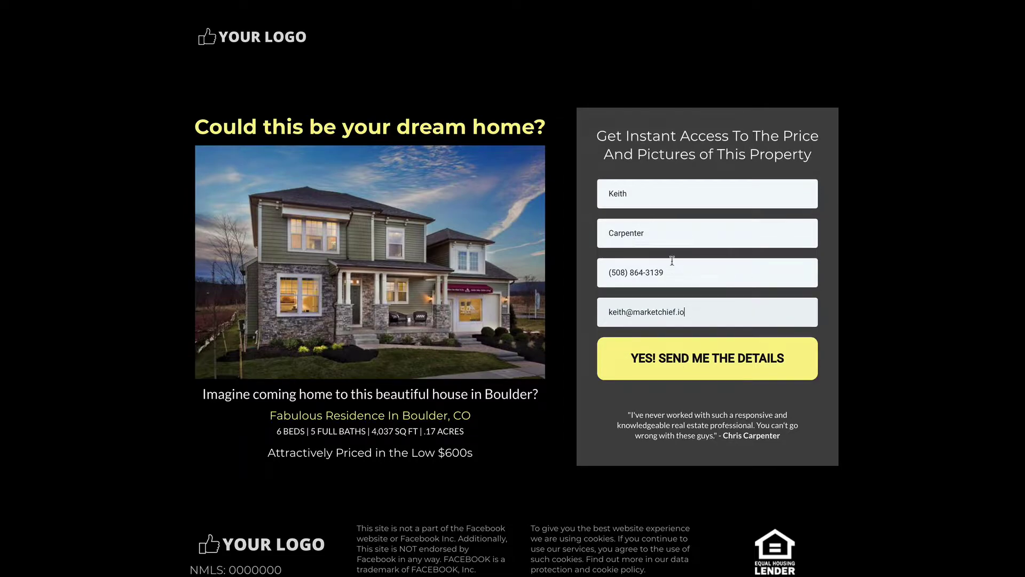
Step: Submit the form with YES! SEND ME THE DETAILS to reach the $999,000 listing page
click(702, 364)
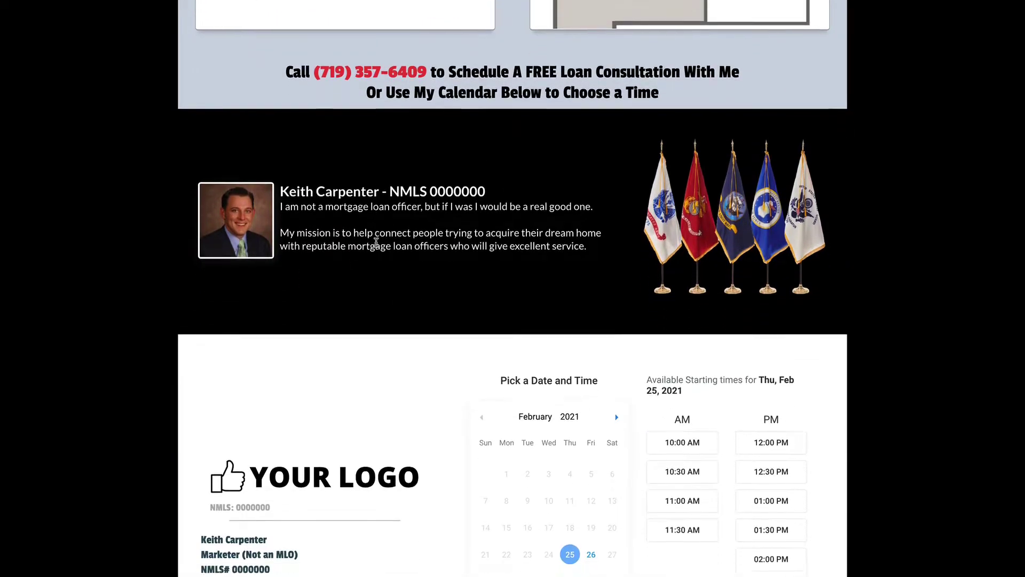
Step: Scroll the listing page down to the Pick a Date and Time calendar and back up
scroll(346, 190, down, 5)
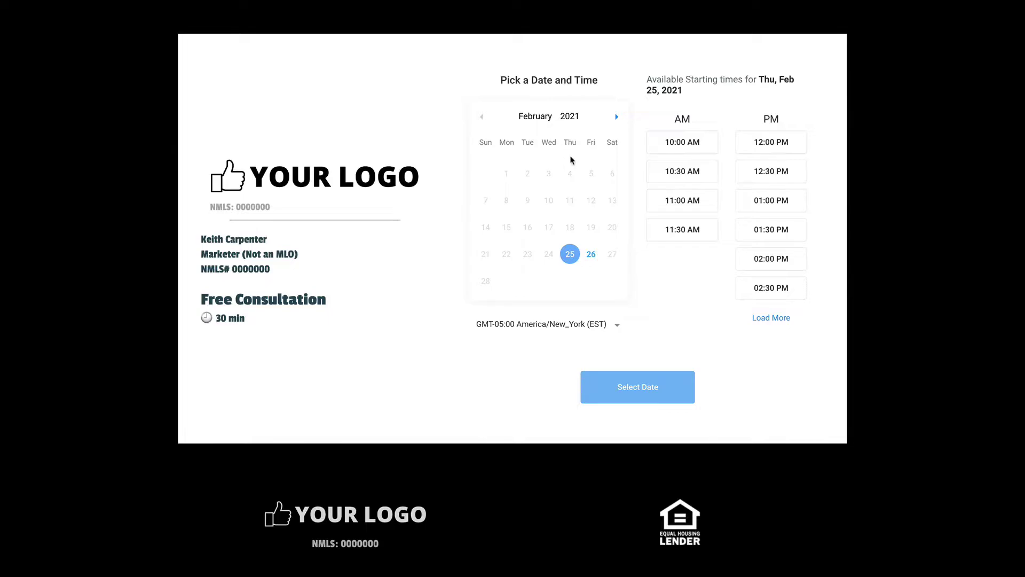
scroll(570, 160, up, 2)
scroll(684, 250, down, 1)
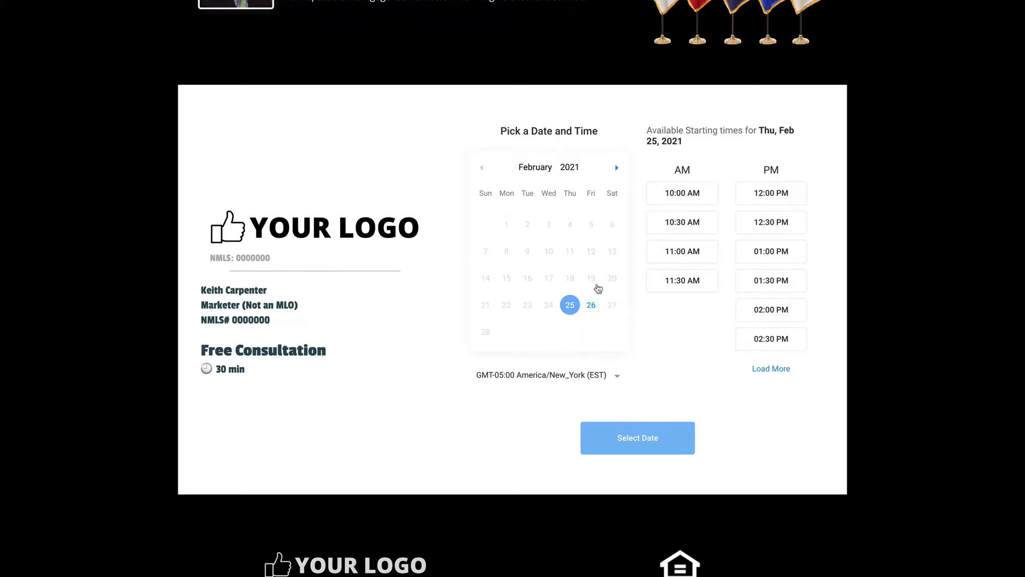
scroll(602, 275, up, 1)
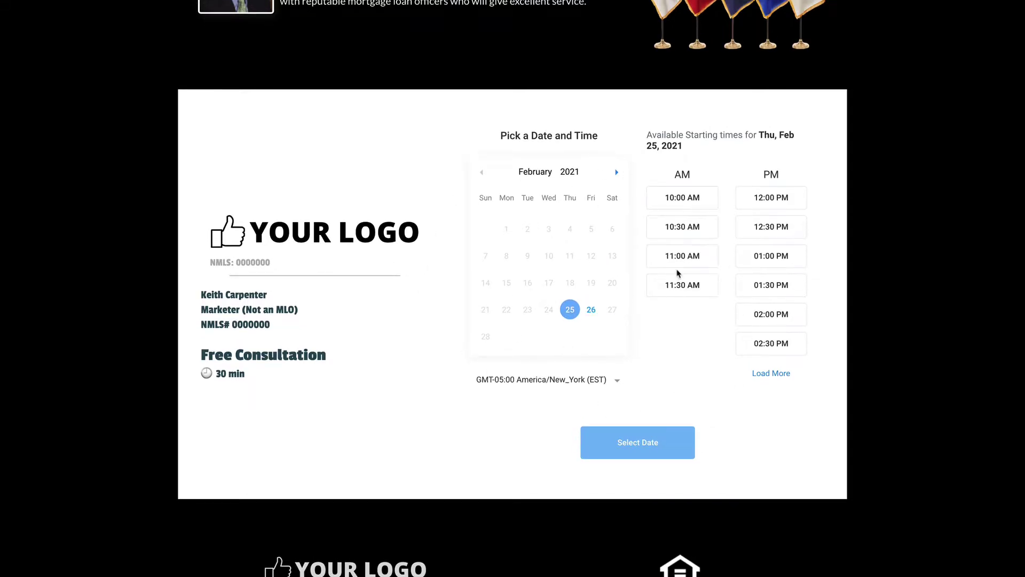
scroll(677, 278, down, 1)
scroll(677, 273, up, 20)
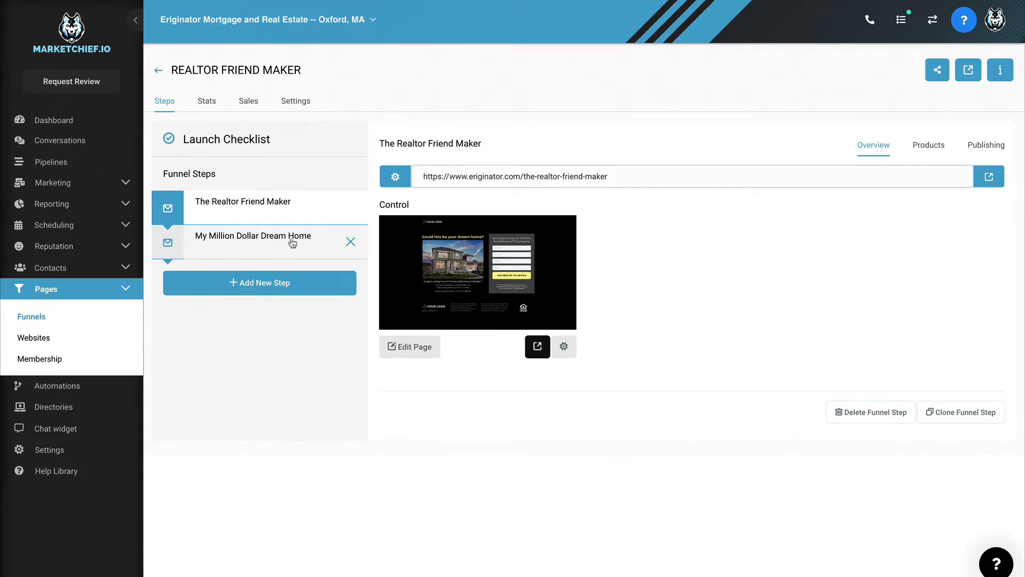
Step: Compare the My Million Dollar Dream Home and The Realtor Friend Maker step overviews
click(292, 242)
click(279, 203)
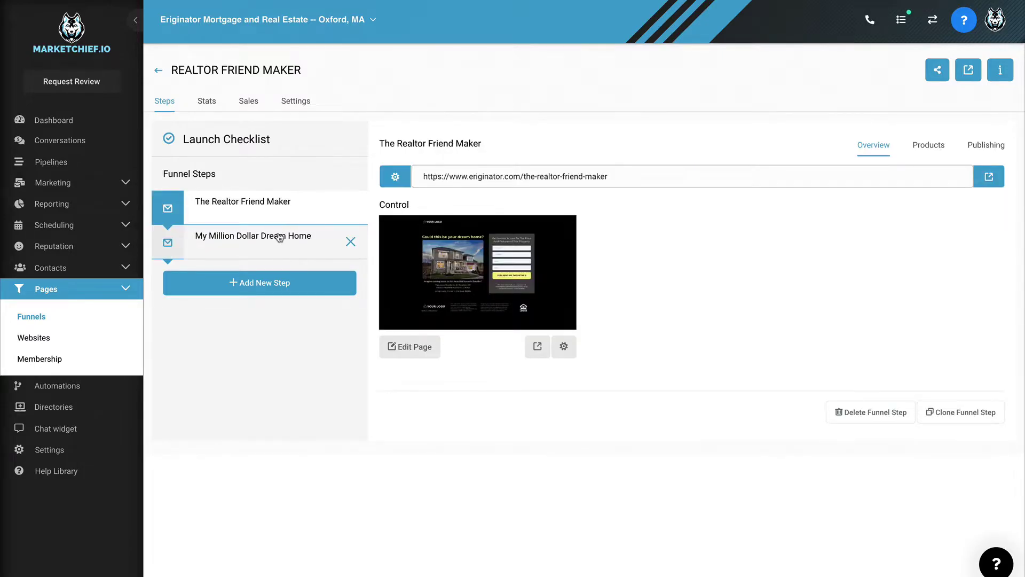
click(286, 235)
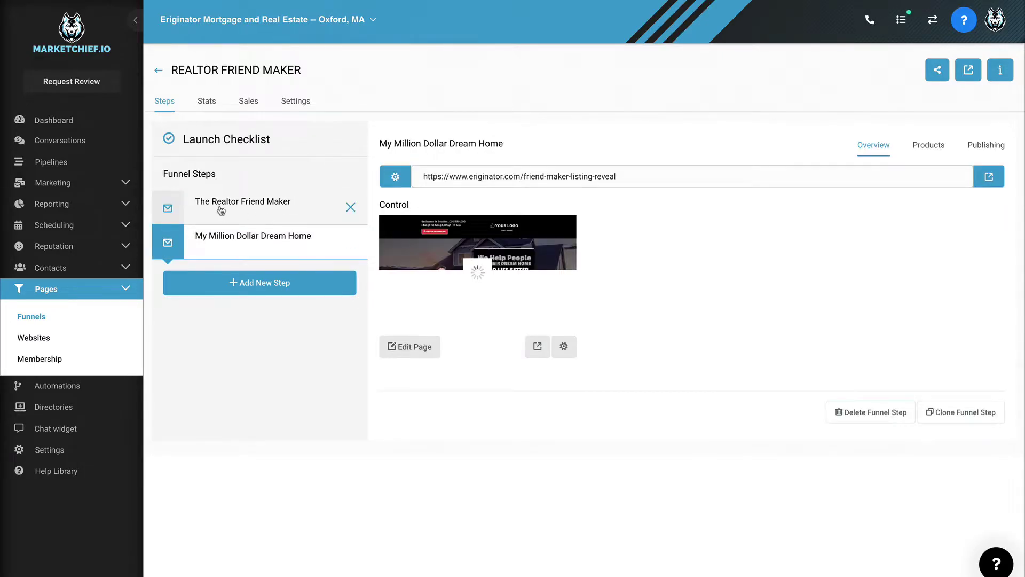
click(280, 216)
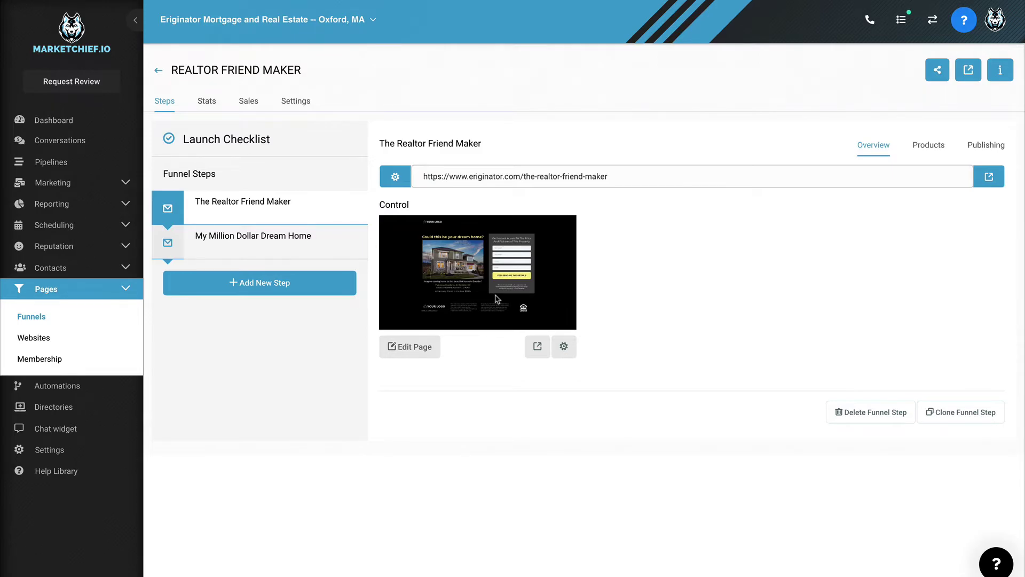
click(63, 386)
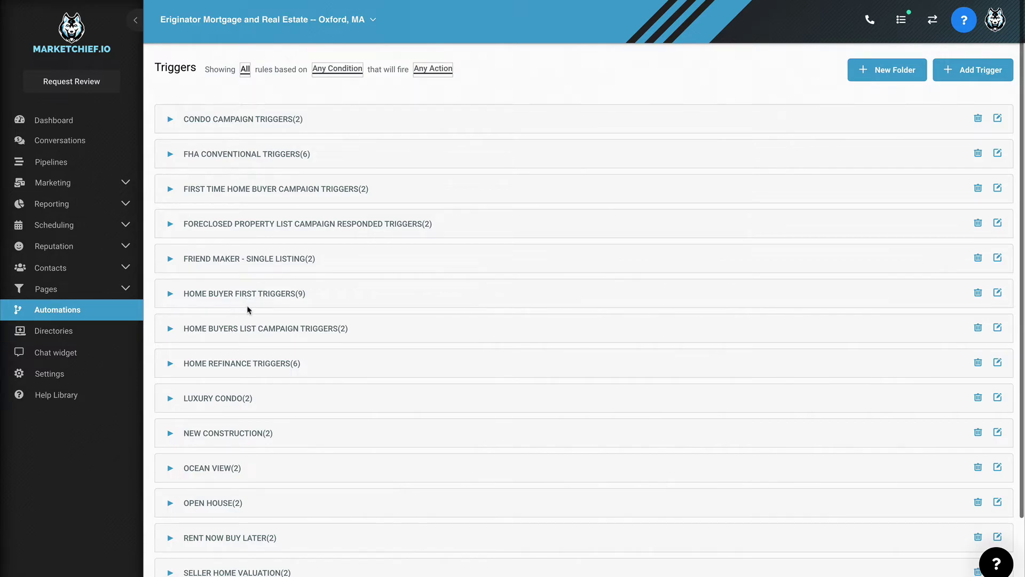
click(244, 260)
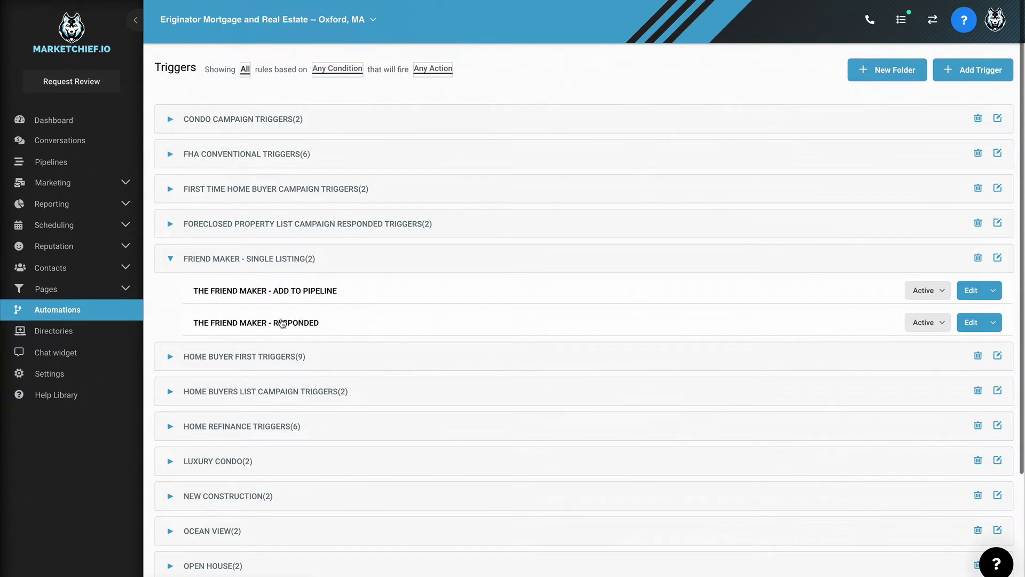
Step: Open the FRIEND MAKER - SINGLE LISTING campaign from its Campaigns folder
click(81, 185)
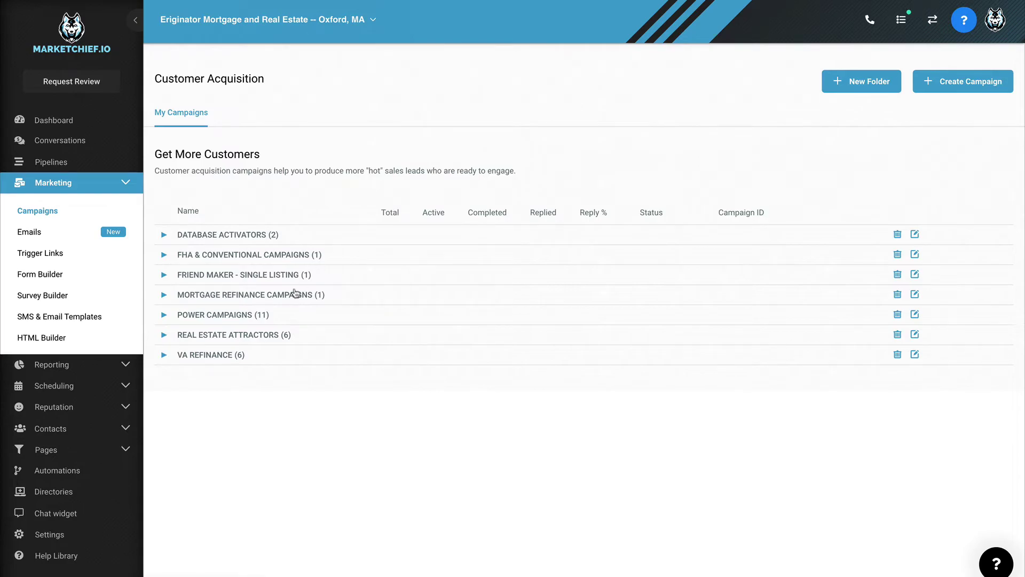
click(223, 276)
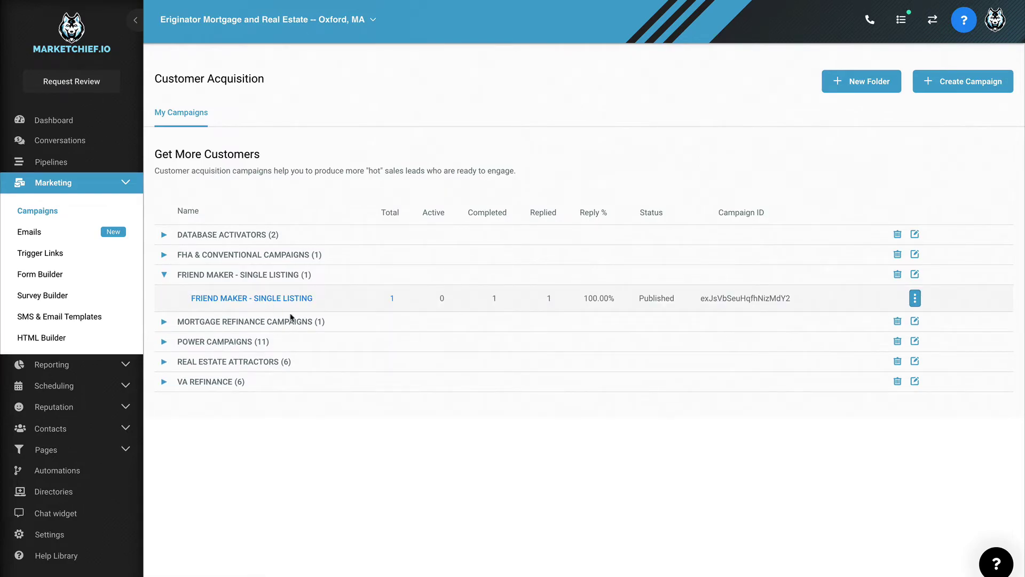
click(262, 298)
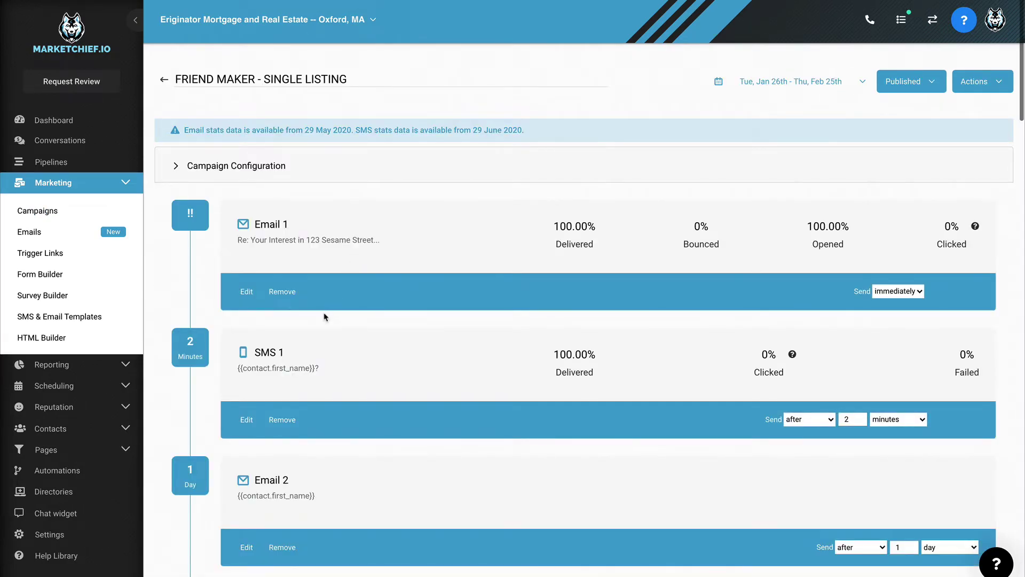
Step: Scroll through the campaign's timed email and SMS steps down to SMS 10 and back
scroll(324, 316, down, 1)
scroll(324, 316, down, 6)
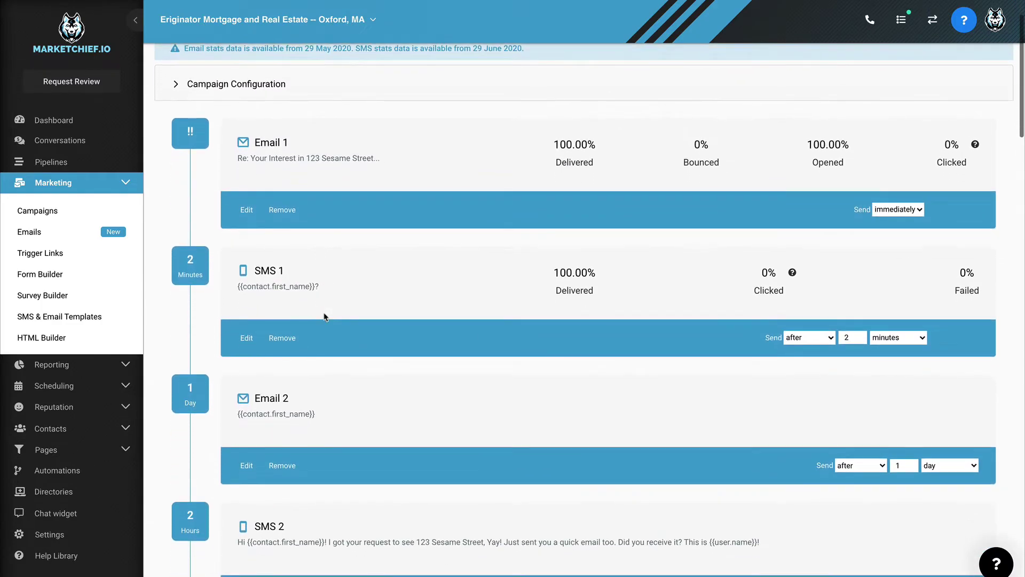
scroll(324, 316, down, 11)
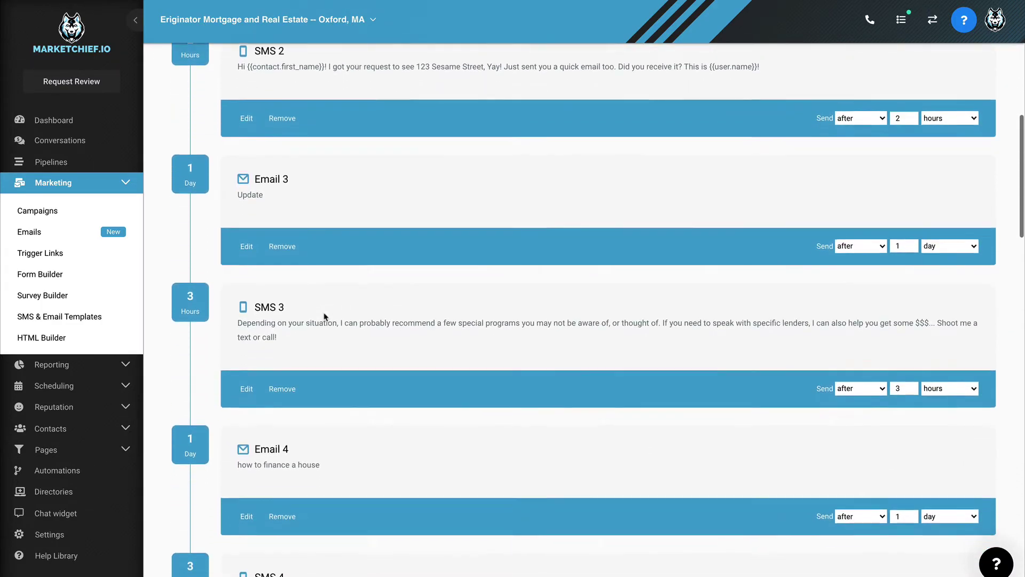
scroll(324, 316, down, 16)
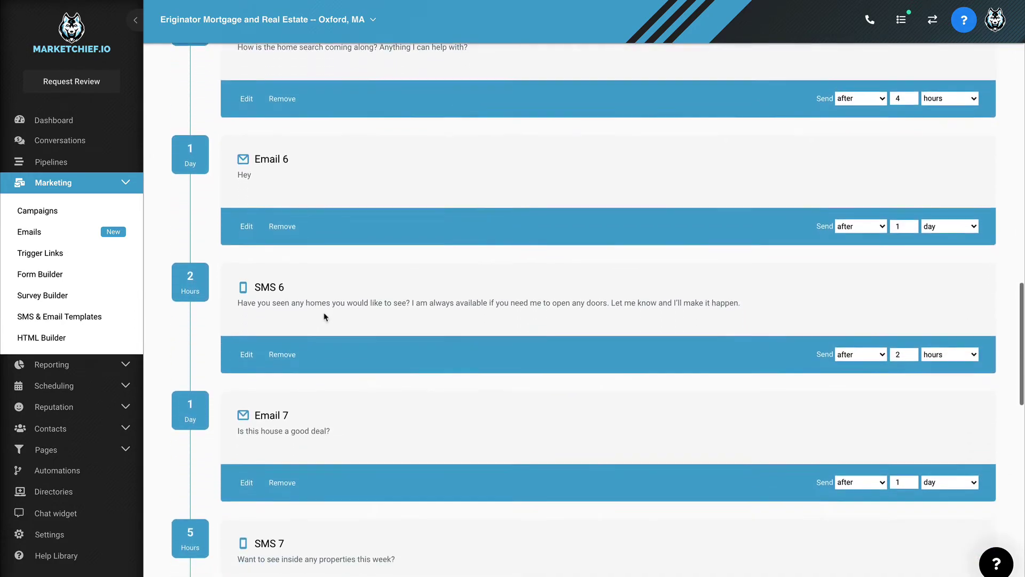
scroll(324, 316, down, 7)
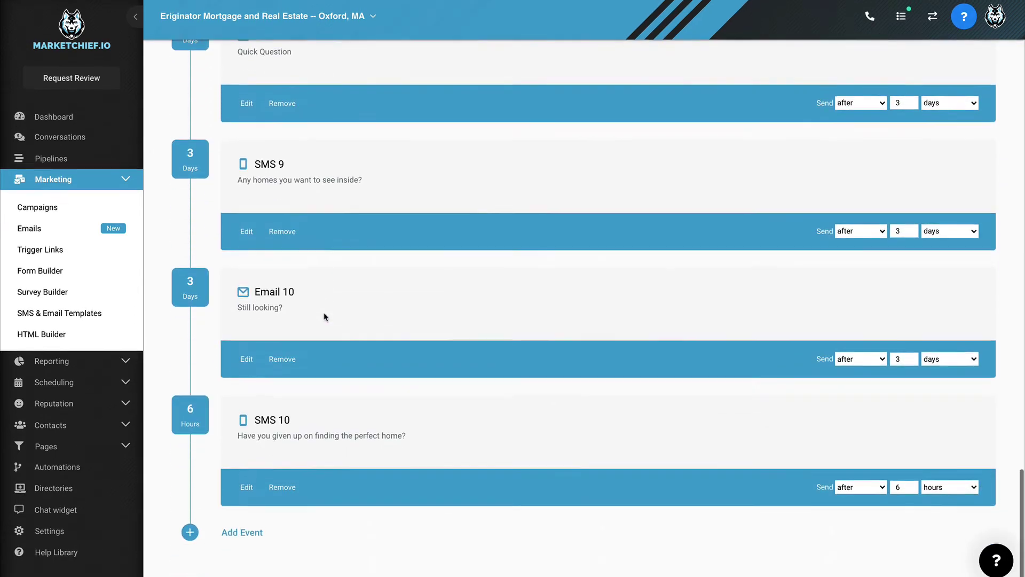
scroll(327, 249, up, 11)
scroll(326, 250, up, 20)
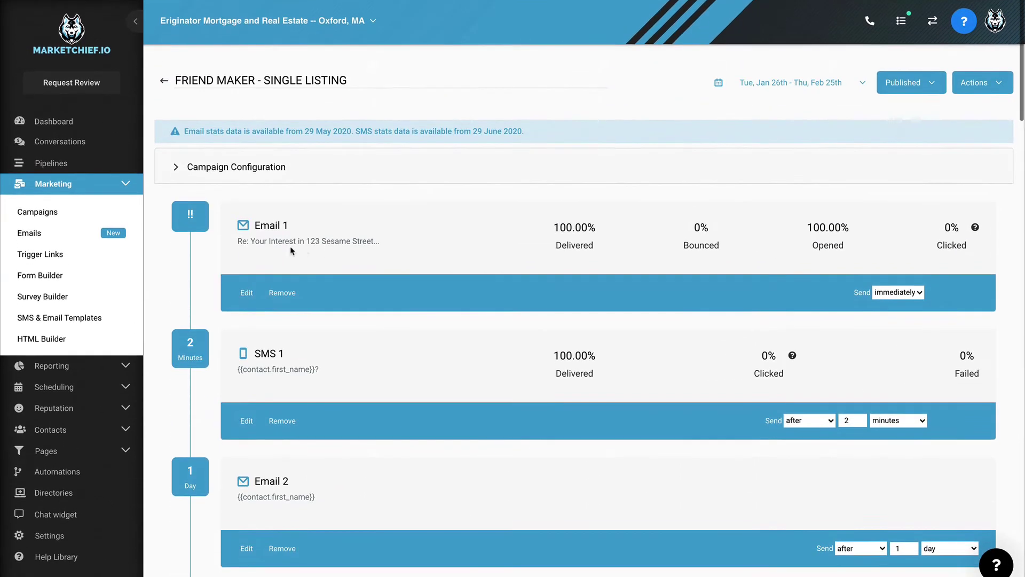
click(202, 163)
scroll(270, 304, down, 3)
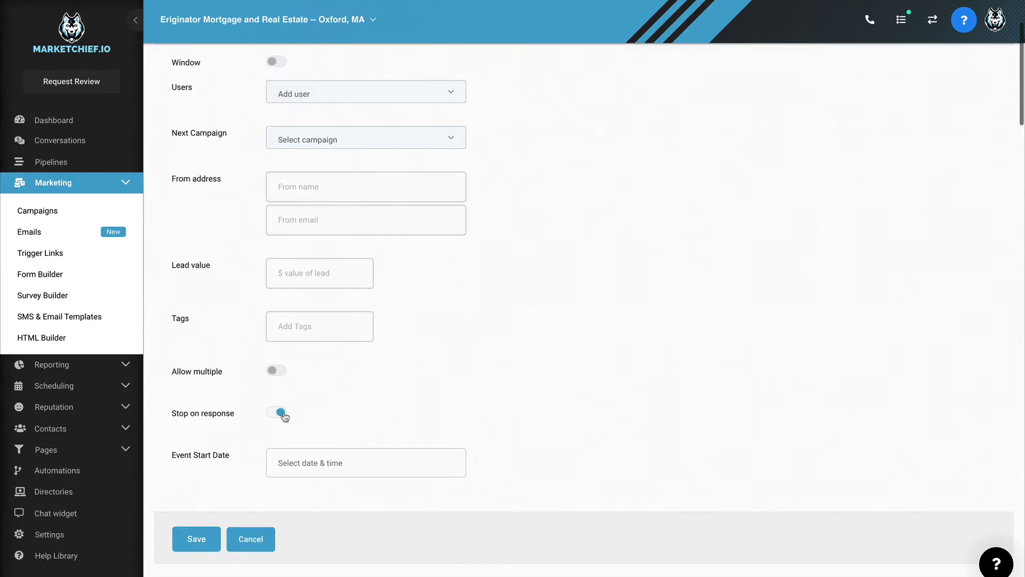
scroll(216, 172, up, 5)
click(216, 169)
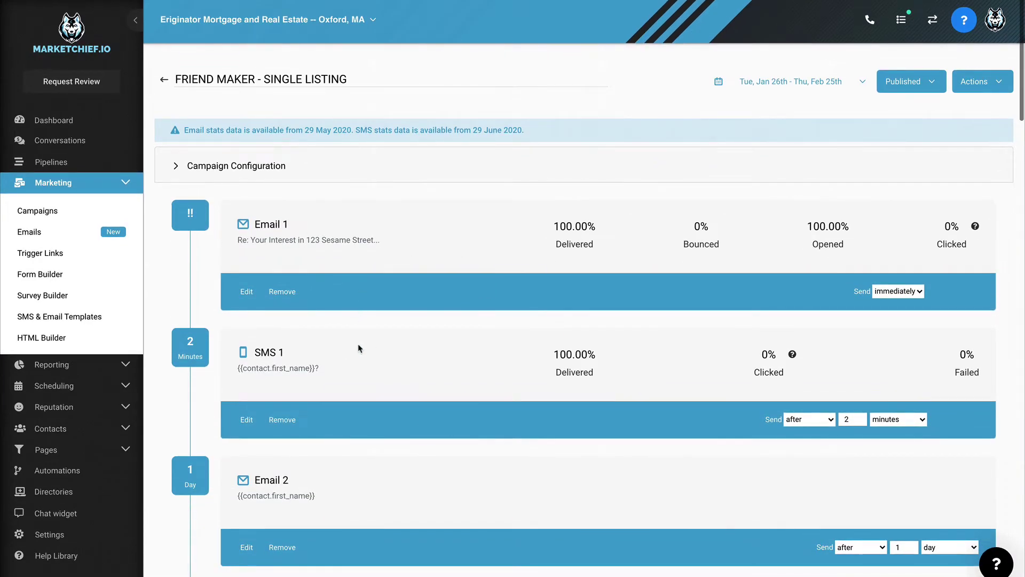
scroll(360, 346, down, 15)
scroll(358, 346, up, 20)
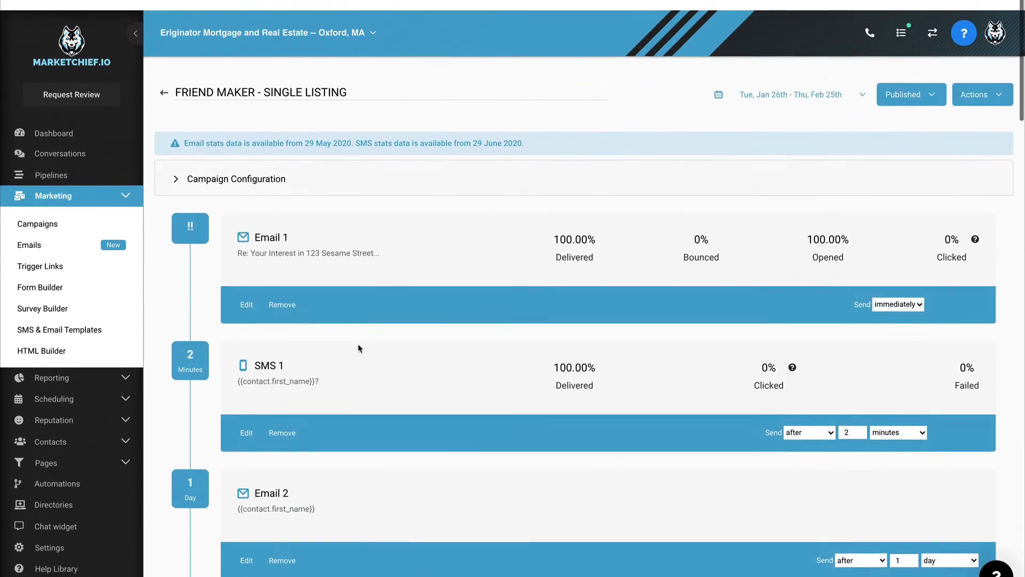